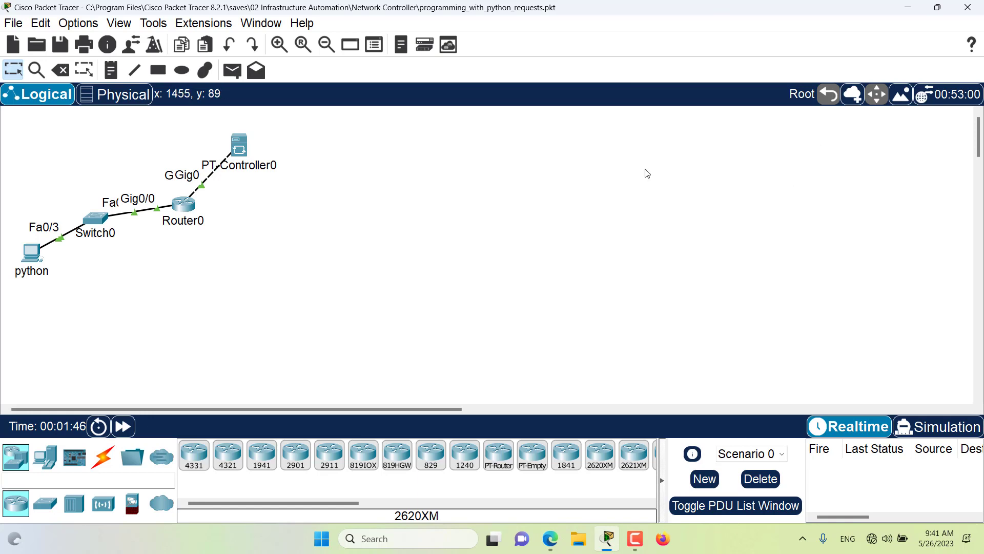
- Group all four topology devices into a new cluster and rename it 'My cluster'
{"action": "left_click_drag", "start_coordinate": [352, 130], "coordinate": [16, 301]}
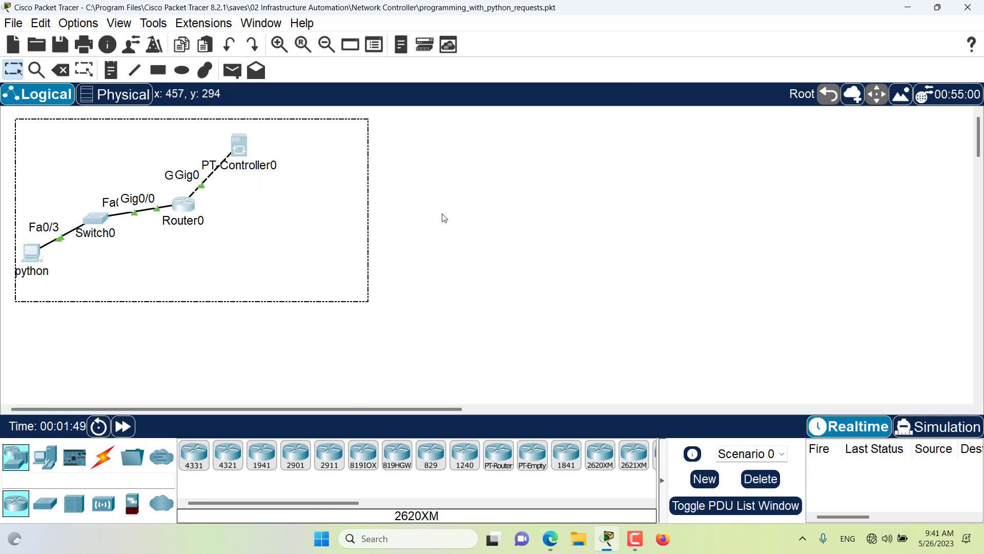
{"action": "left_click", "coordinate": [853, 94]}
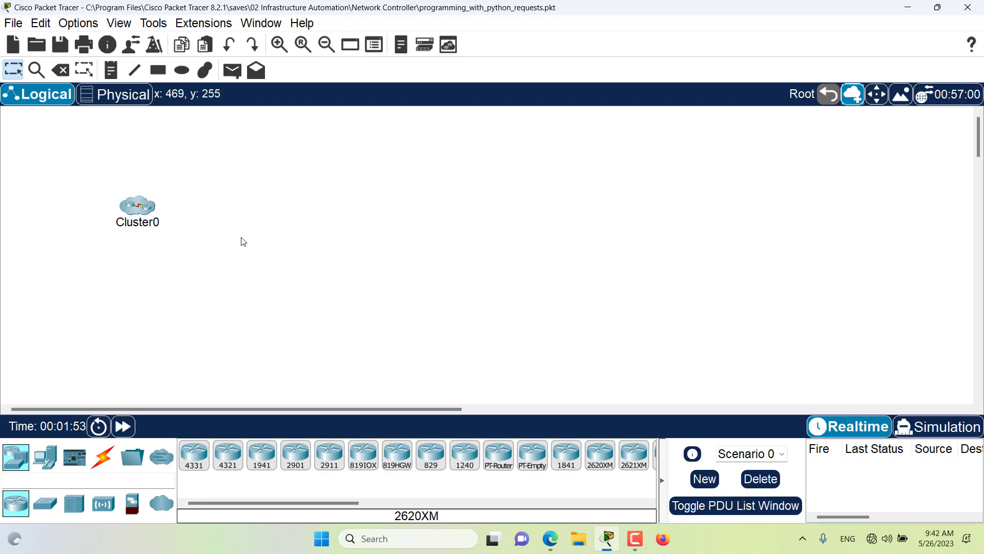
{"action": "left_click", "coordinate": [141, 224]}
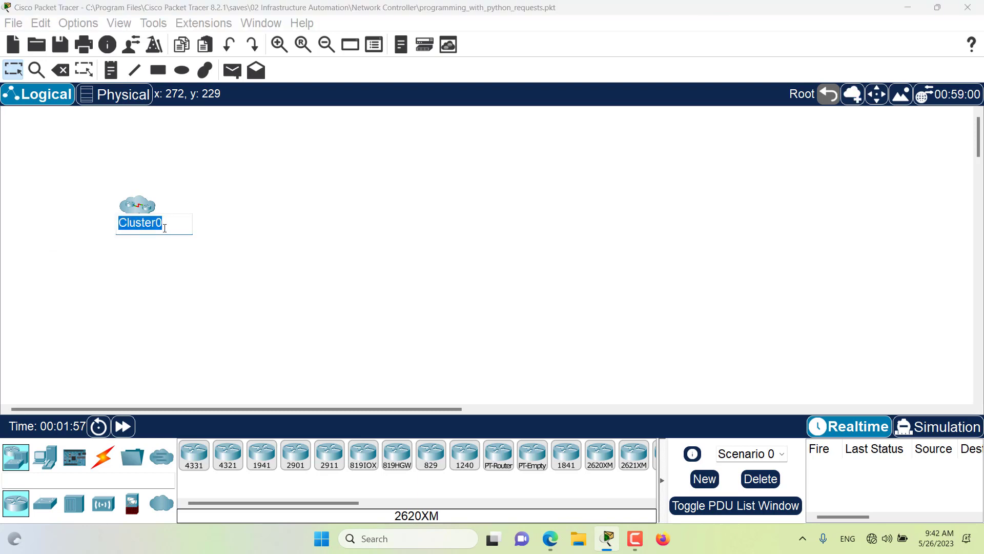
{"action": "type", "text": "My cluster"}
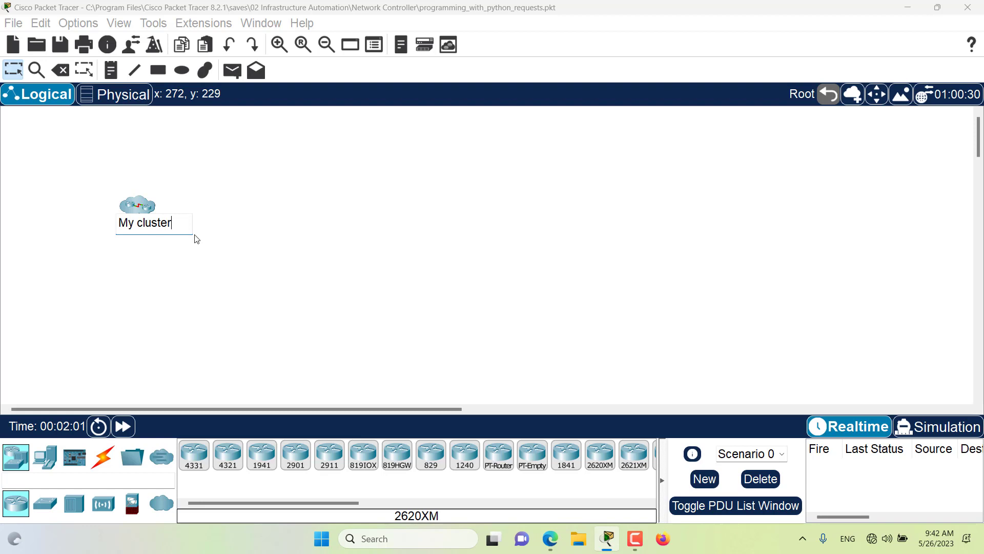
{"action": "key", "text": "Return"}
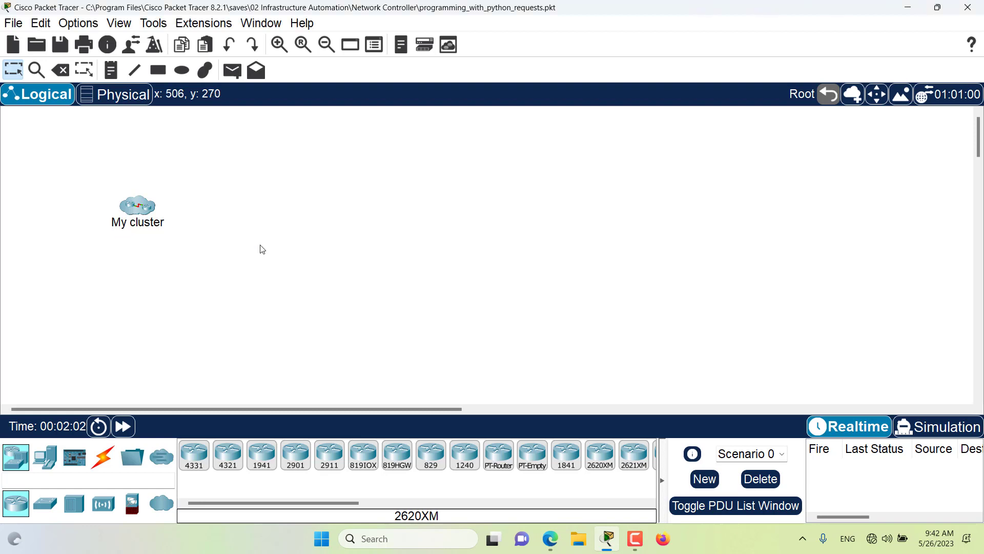
{"action": "double_click", "coordinate": [147, 208]}
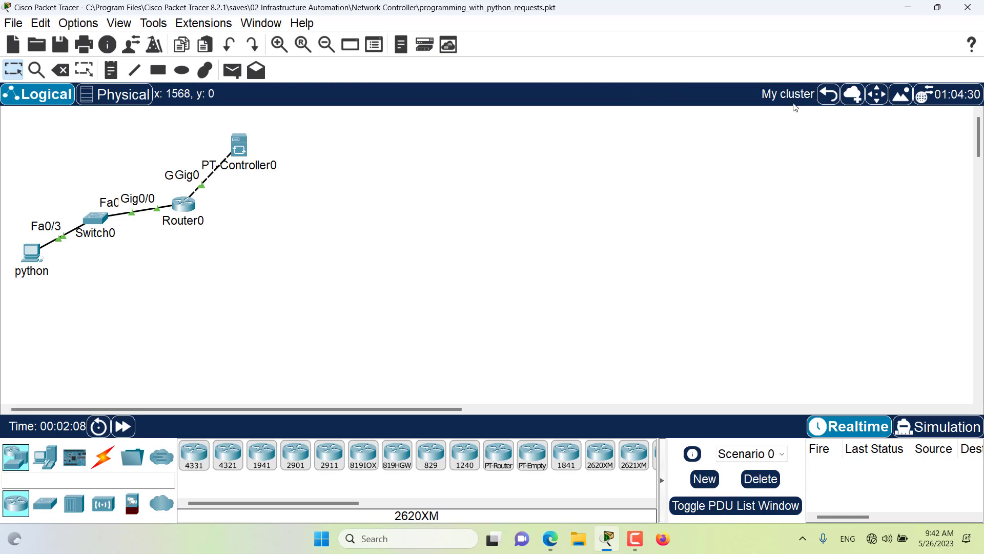
{"action": "left_click", "coordinate": [829, 94]}
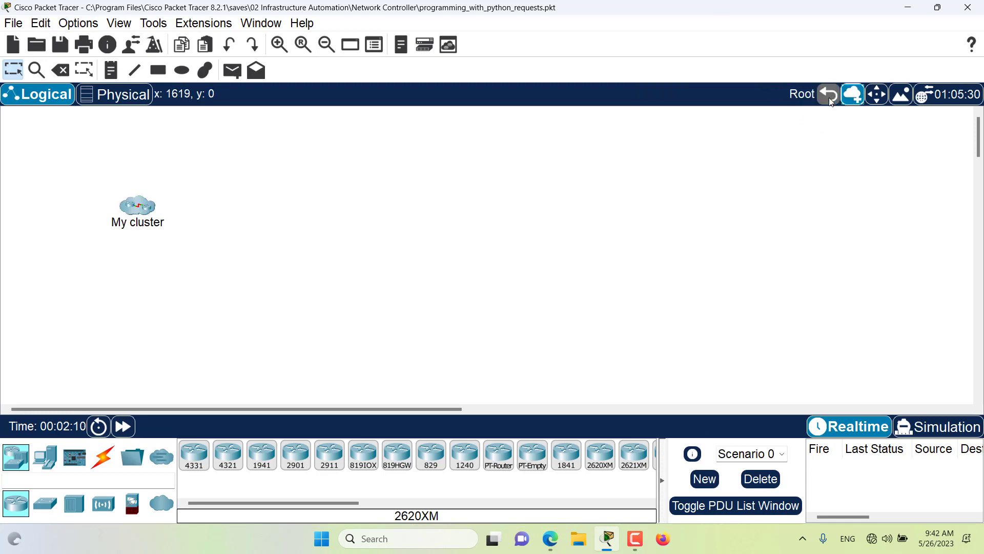
{"action": "double_click", "coordinate": [152, 206]}
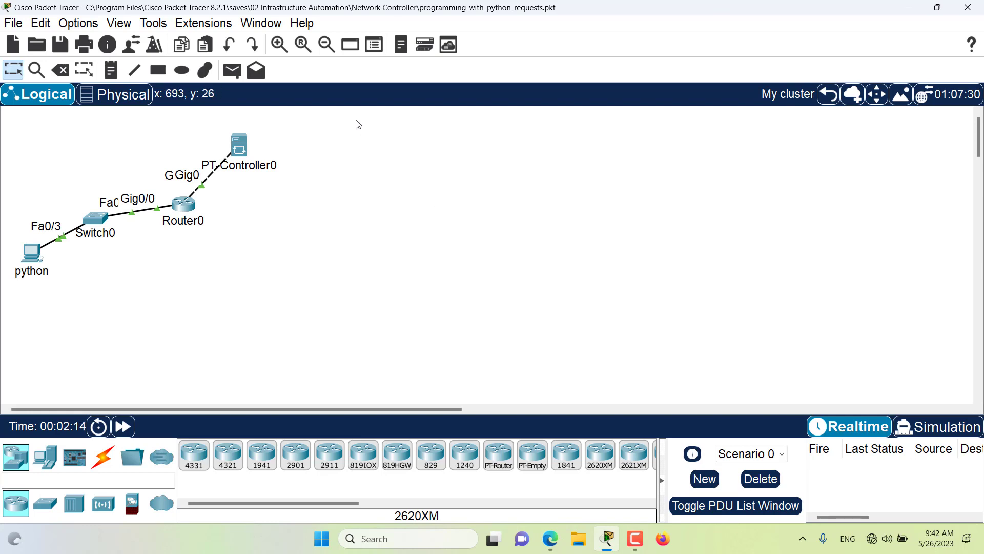
- Cluster Router0 and PT-Controller0 together and name the cluster 'another level o fcluster'
{"action": "left_click_drag", "start_coordinate": [357, 119], "coordinate": [162, 251]}
{"action": "left_click", "coordinate": [853, 94]}
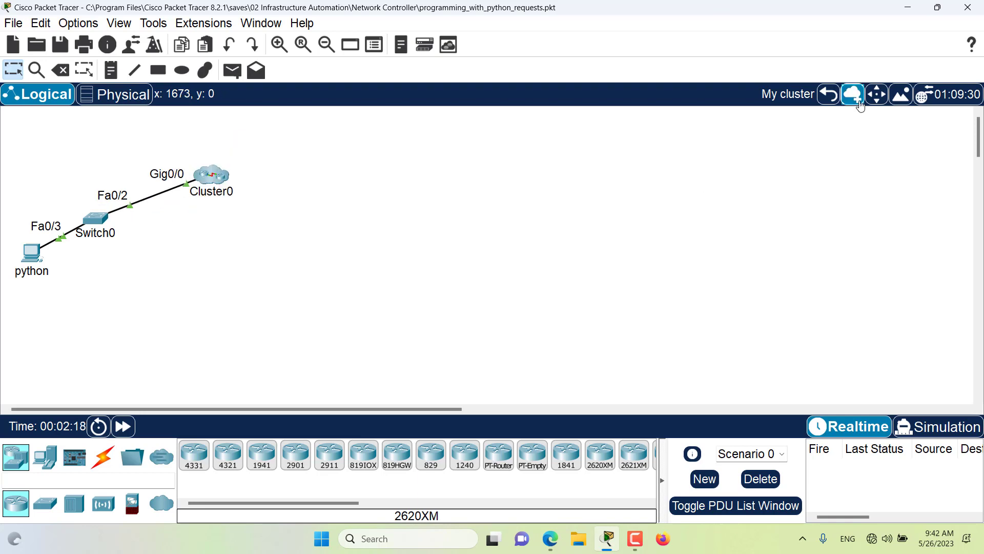
{"action": "double_click", "coordinate": [206, 192]}
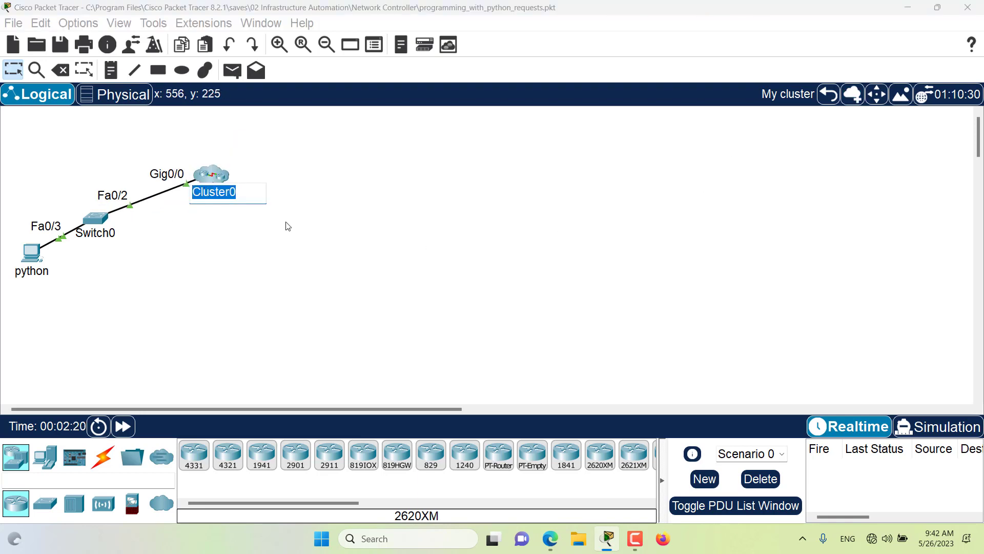
{"action": "type", "text": "another level o f"}
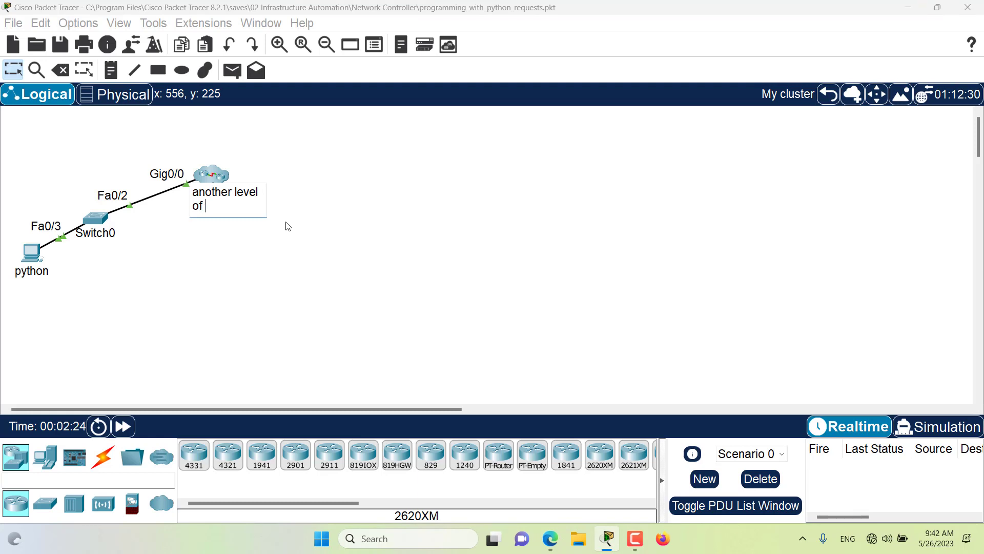
{"action": "type", "text": "cluster"}
{"action": "left_click", "coordinate": [288, 226]}
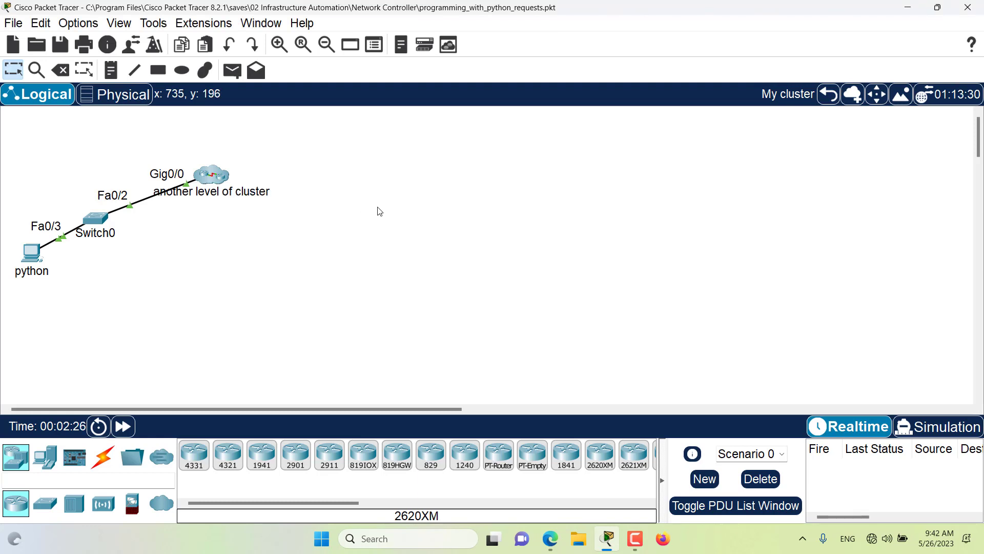
- Open the nested cluster to view its devices, then return to the Root level
{"action": "double_click", "coordinate": [210, 176]}
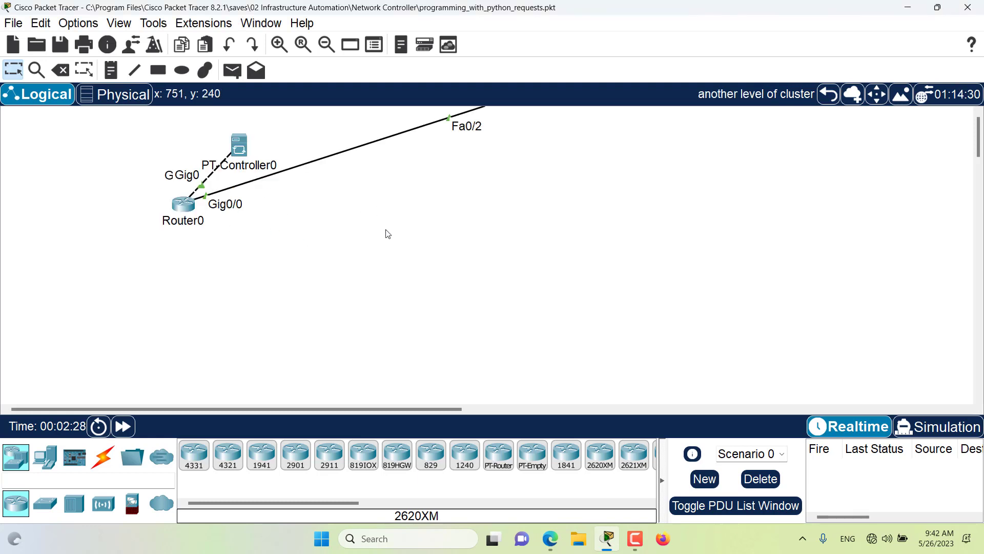
{"action": "left_click", "coordinate": [828, 94]}
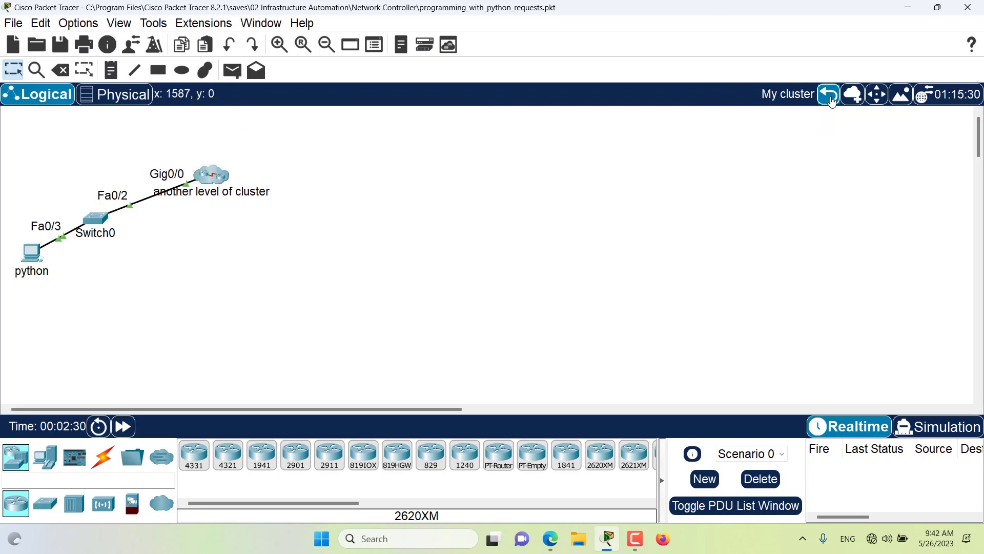
{"action": "left_click", "coordinate": [830, 97]}
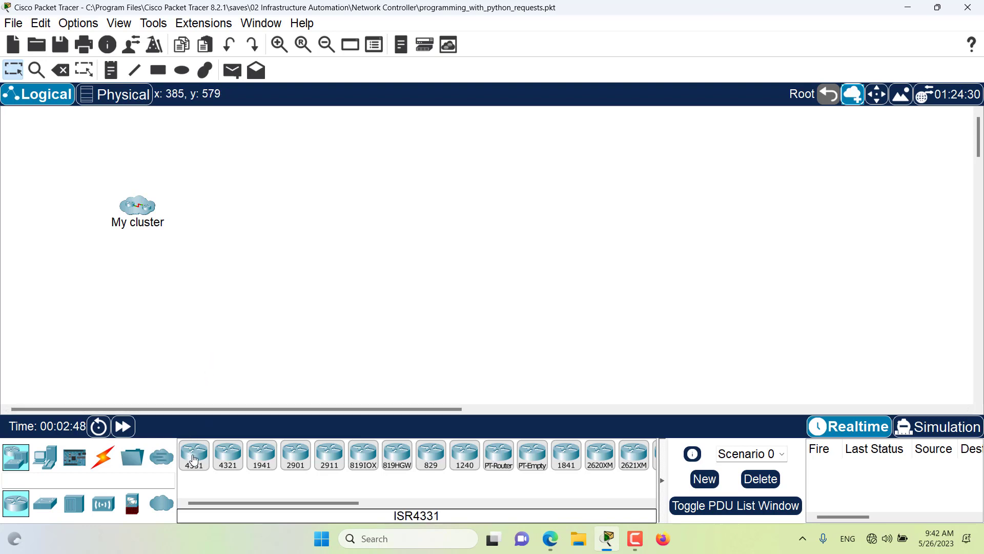
- Add ISR4331 Router1 and cable its Gig0/0/0 to PT-Controller0's GigabitEthernet1 with copper straight-through
{"action": "left_click_drag", "start_coordinate": [194, 459], "coordinate": [256, 171]}
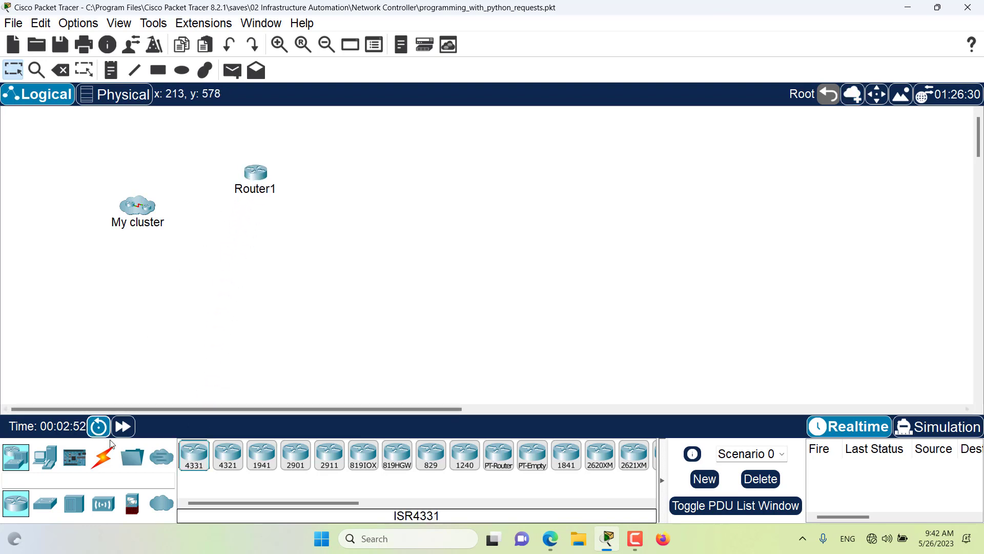
{"action": "left_click", "coordinate": [108, 458]}
{"action": "left_click", "coordinate": [262, 455]}
{"action": "left_click", "coordinate": [256, 172]}
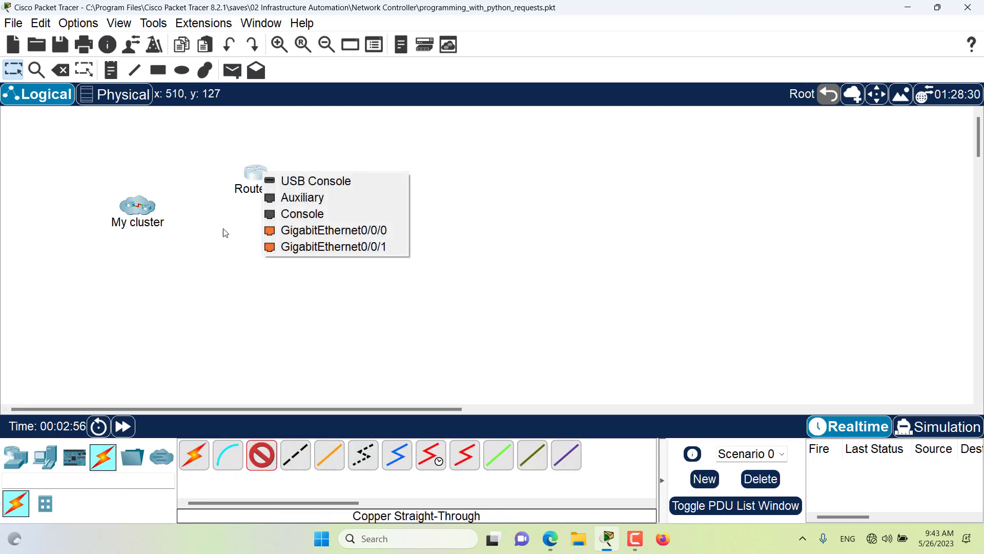
{"action": "left_click", "coordinate": [310, 231]}
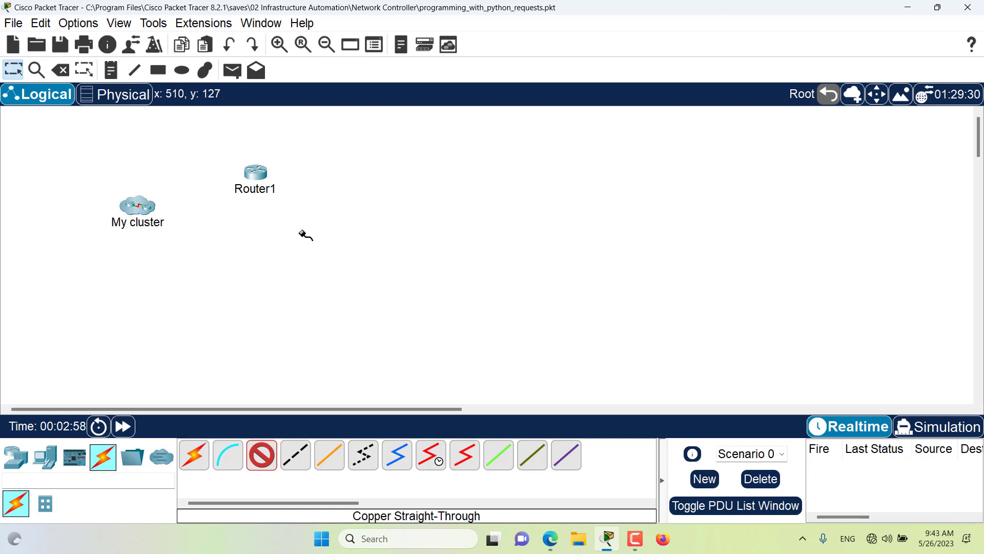
{"action": "left_click", "coordinate": [139, 205]}
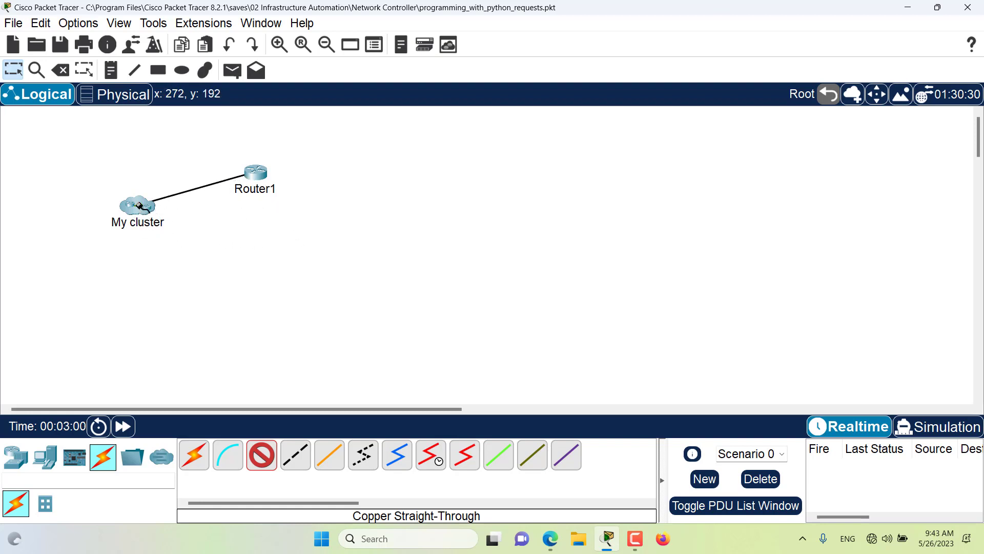
{"action": "left_click", "coordinate": [140, 205]}
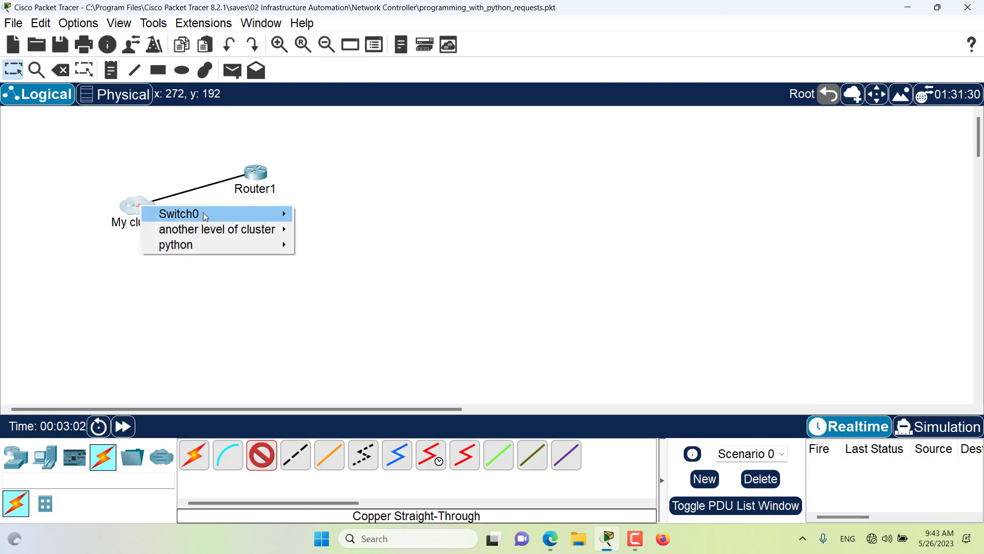
{"action": "mouse_move", "coordinate": [202, 228]}
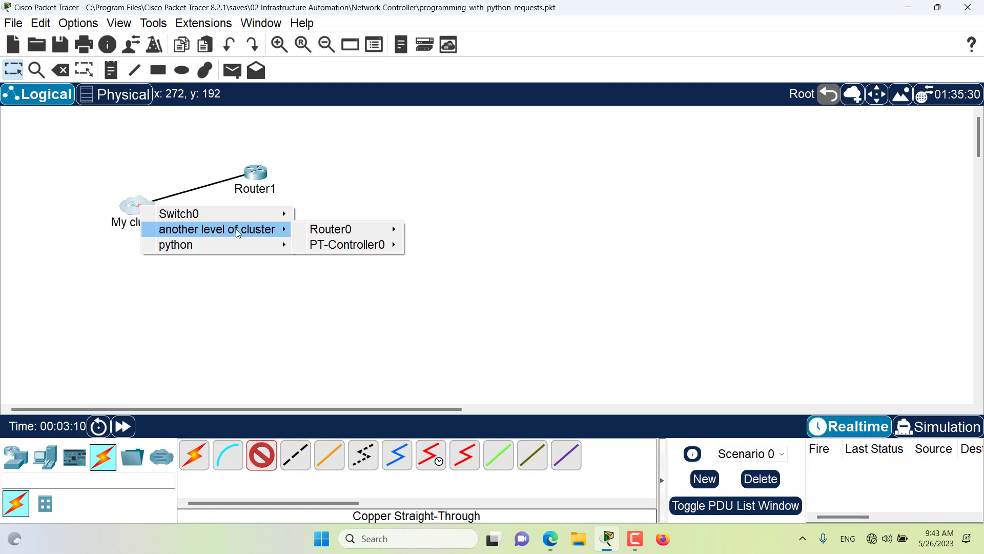
{"action": "mouse_move", "coordinate": [336, 232]}
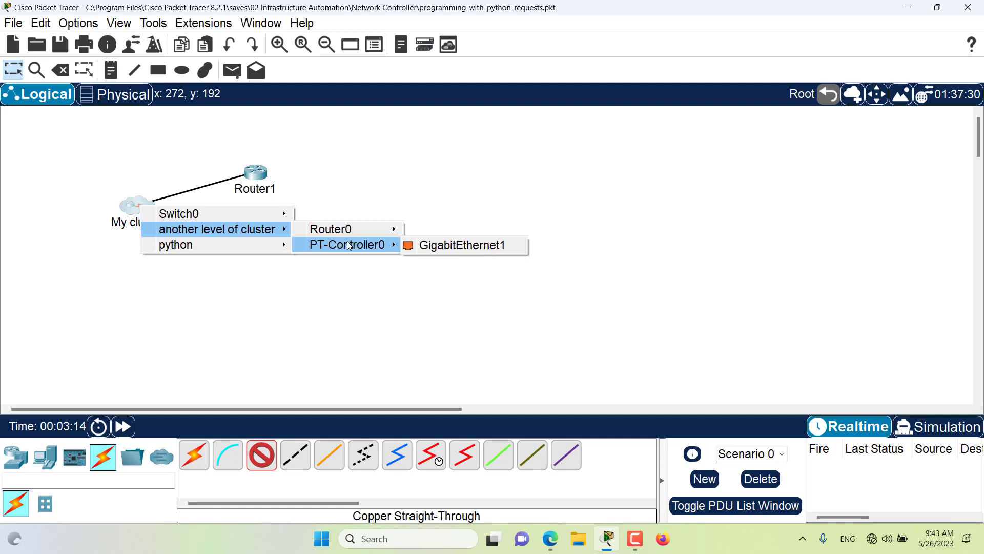
{"action": "left_click", "coordinate": [424, 245]}
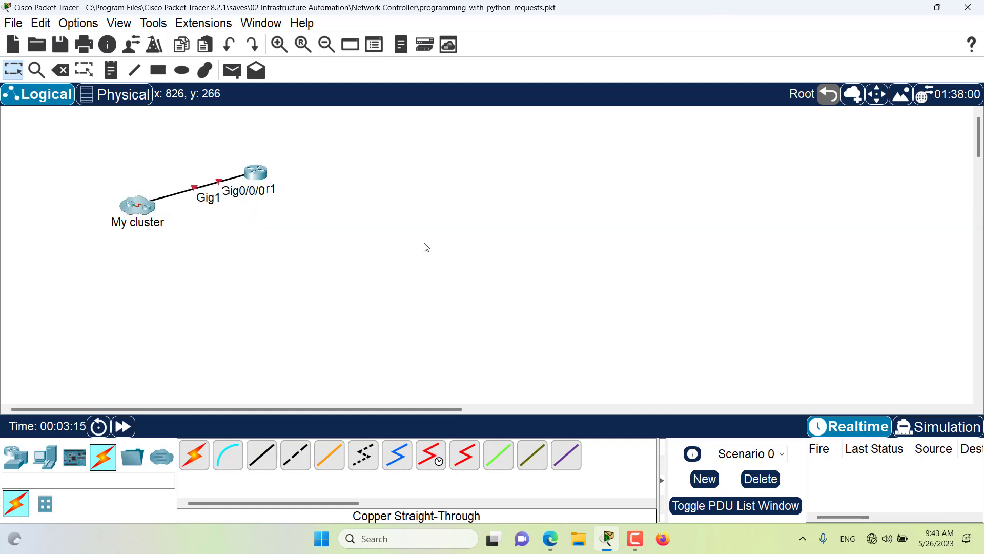
- Open My cluster and the nested cluster to check the new link, then go back to My cluster
{"action": "double_click", "coordinate": [147, 210]}
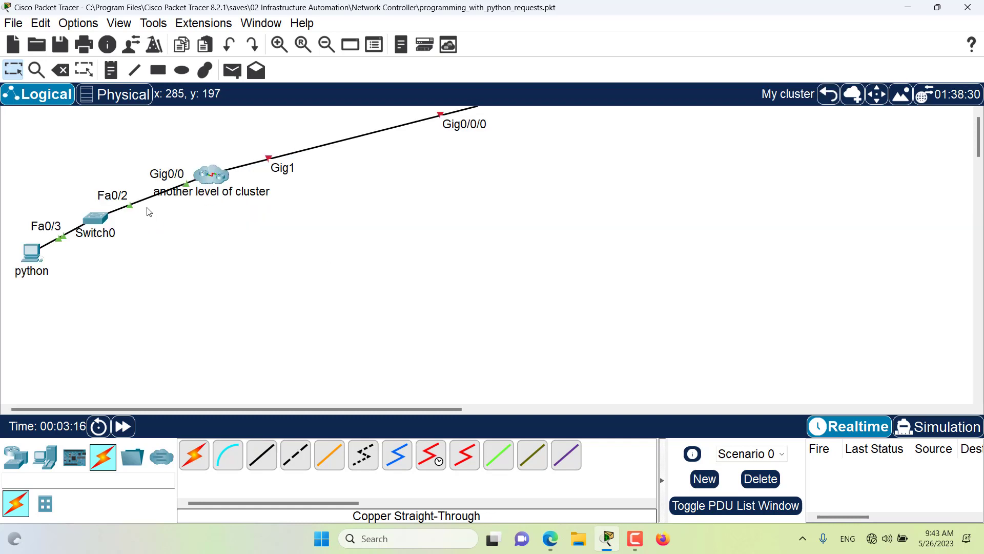
{"action": "double_click", "coordinate": [213, 175]}
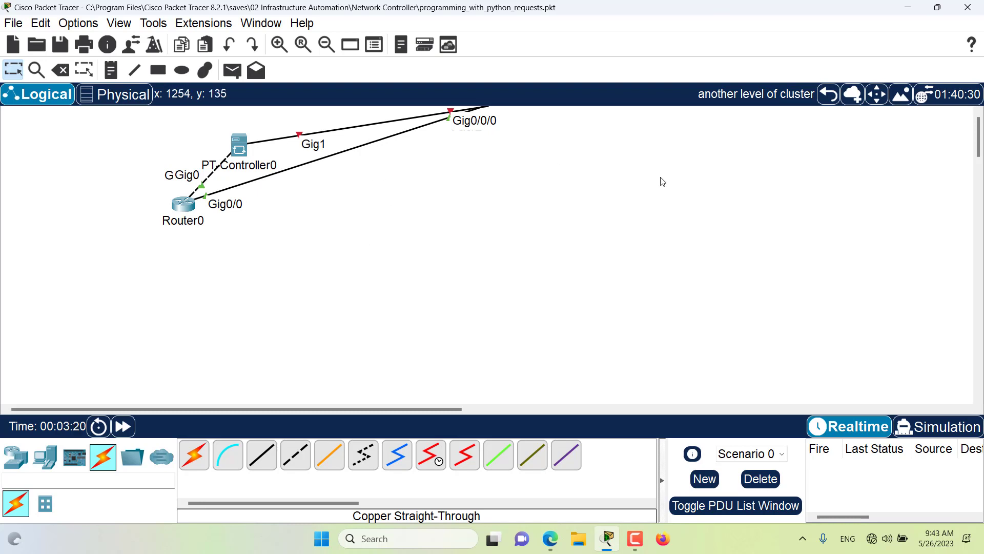
{"action": "left_click", "coordinate": [826, 98]}
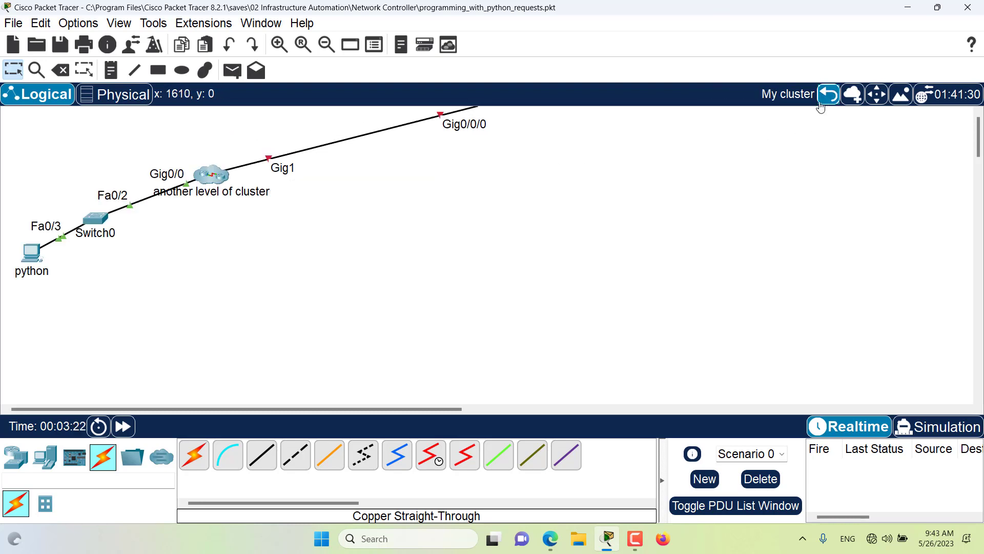
- Move Router1 into My cluster and reposition it to the right along its link
{"action": "left_click", "coordinate": [823, 101]}
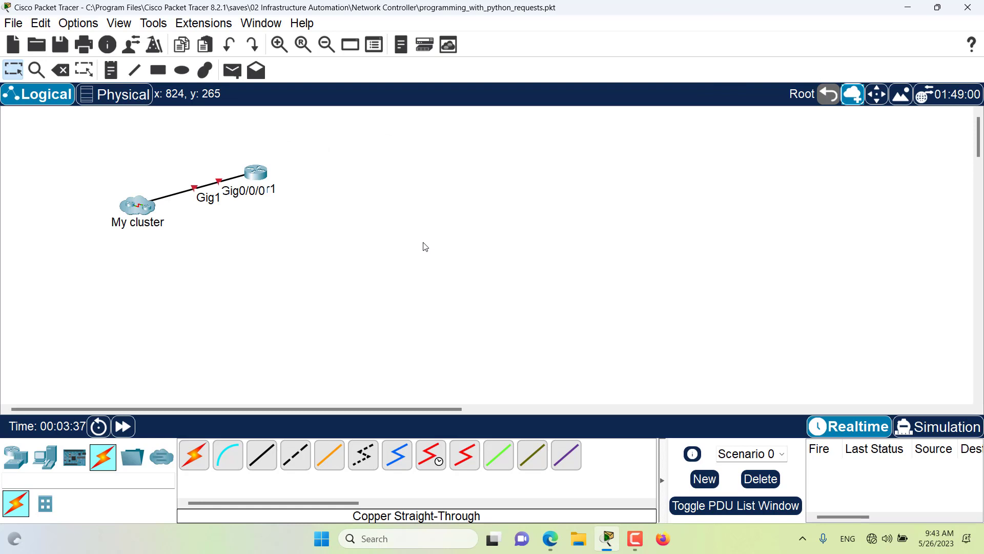
{"action": "left_click", "coordinate": [877, 97]}
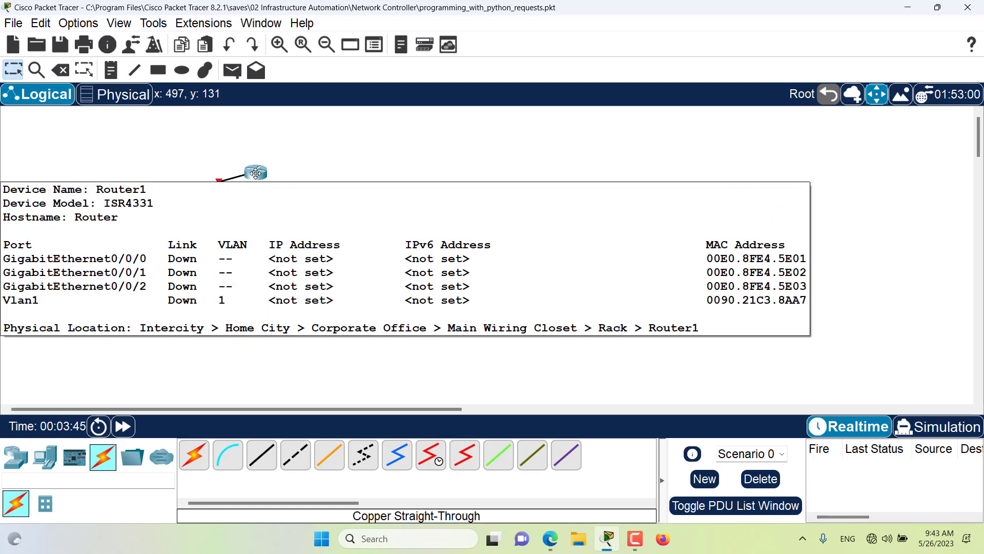
{"action": "left_click", "coordinate": [255, 173]}
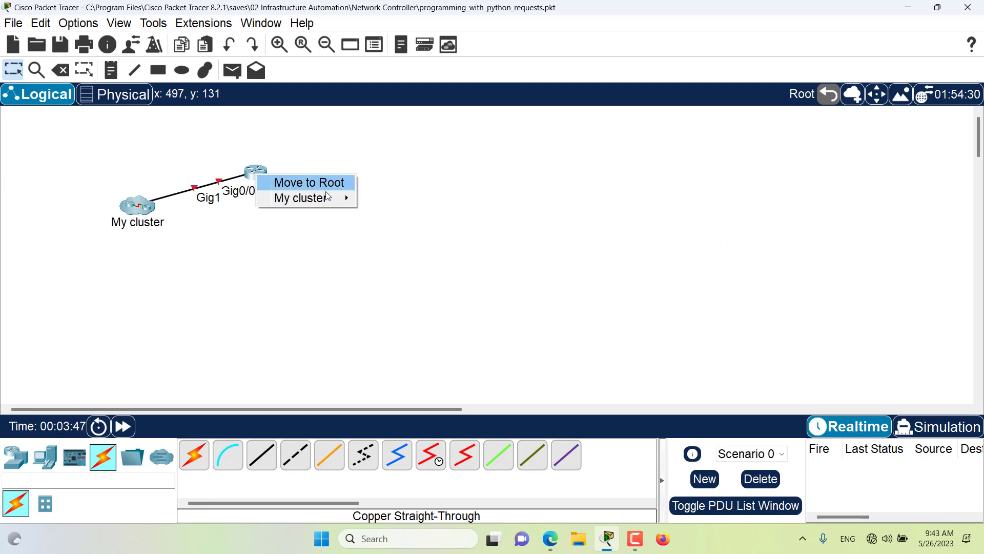
{"action": "mouse_move", "coordinate": [318, 201]}
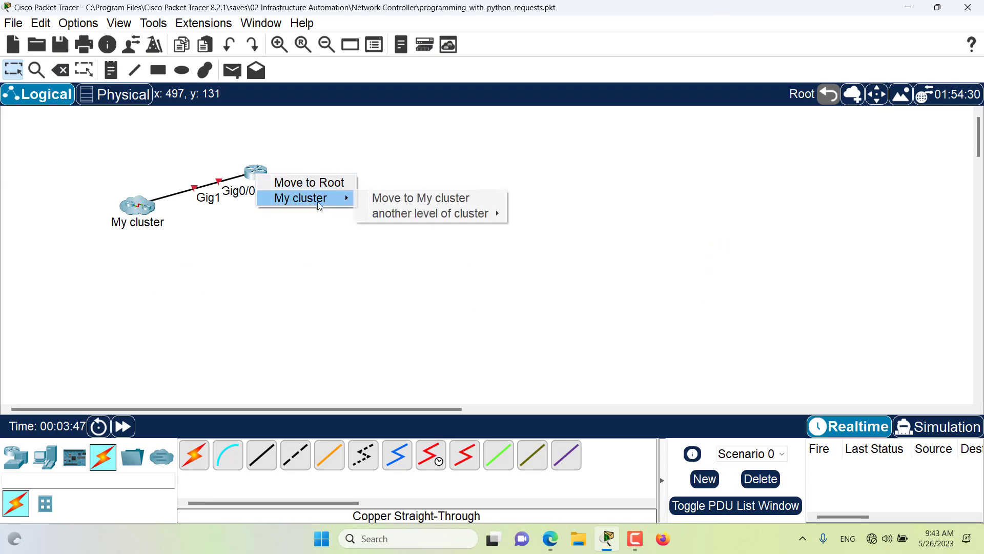
{"action": "left_click", "coordinate": [385, 202]}
{"action": "double_click", "coordinate": [148, 209]}
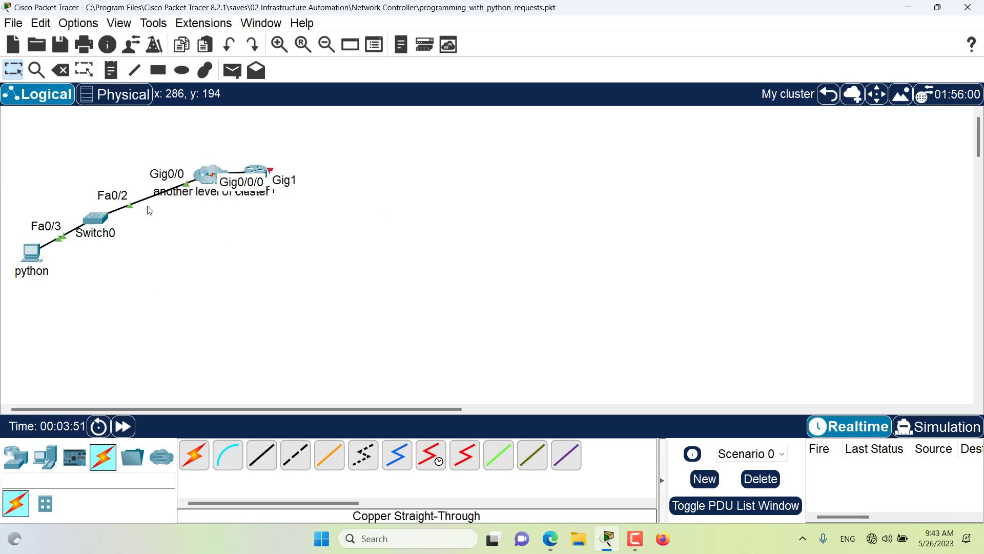
{"action": "left_click_drag", "start_coordinate": [256, 171], "coordinate": [453, 187]}
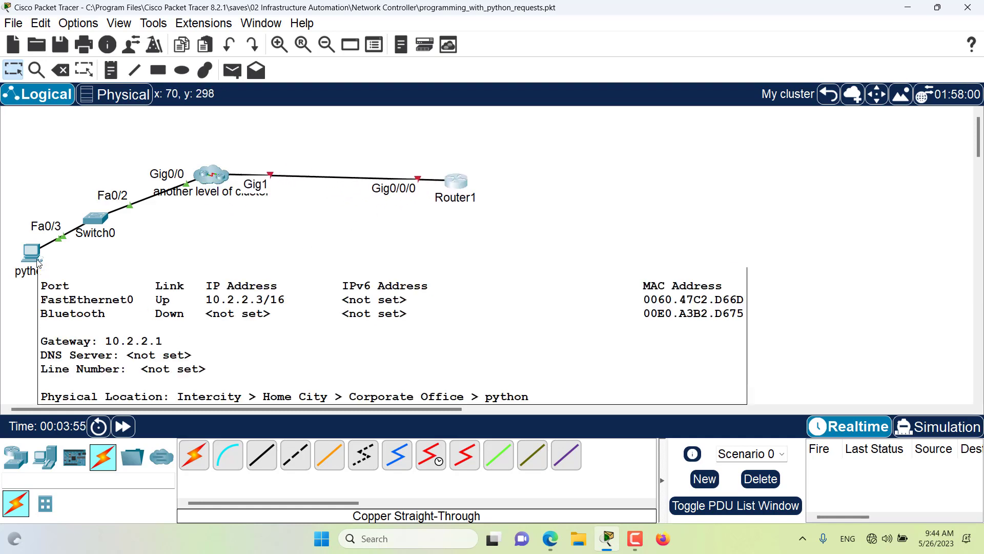
- Move the python PC out of My cluster to the Root level
{"action": "mouse_move", "coordinate": [37, 262]}
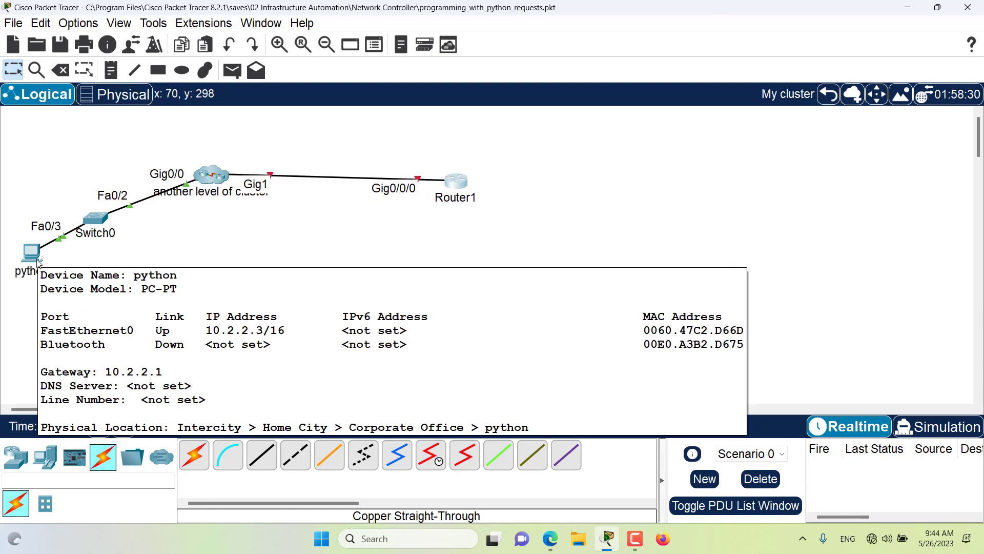
{"action": "left_click", "coordinate": [876, 98]}
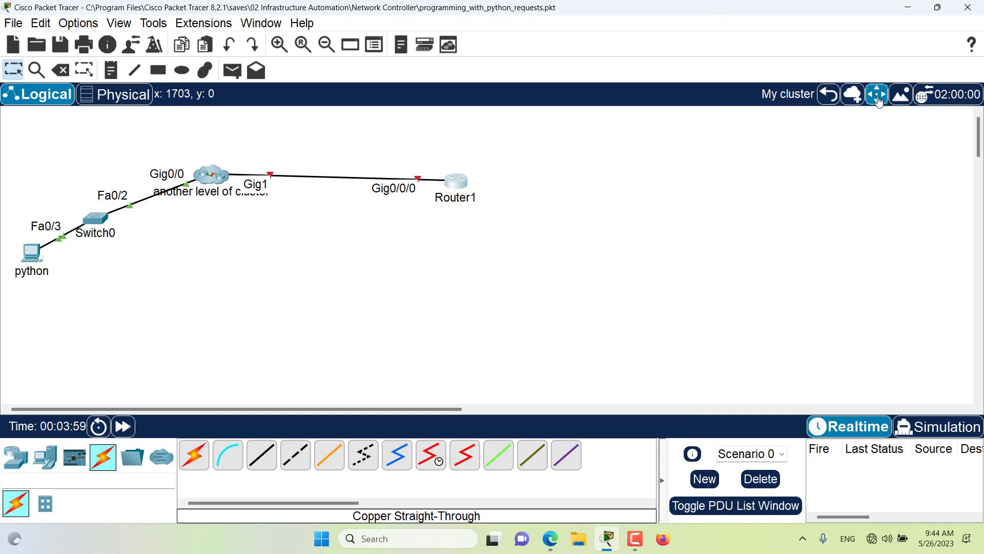
{"action": "left_click", "coordinate": [28, 255]}
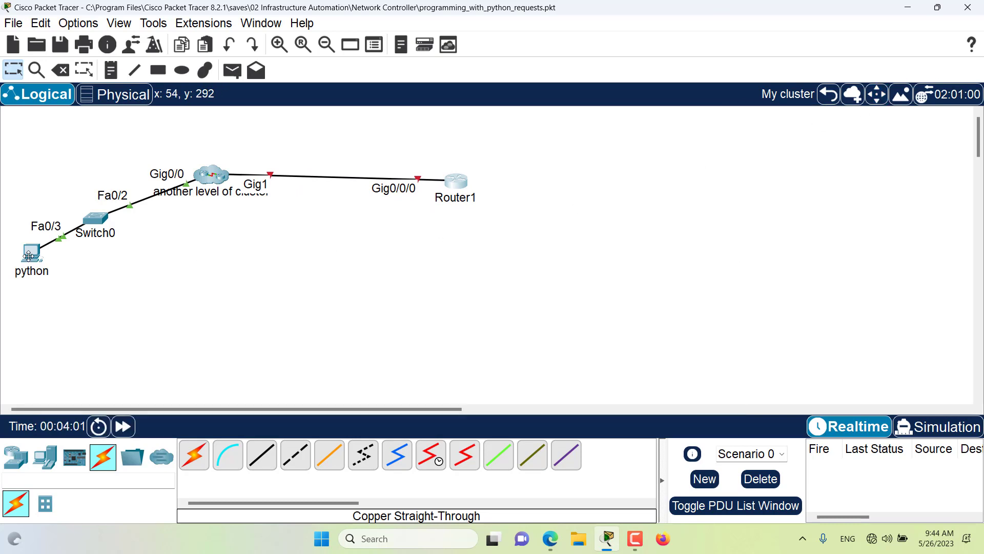
{"action": "left_click", "coordinate": [88, 265]}
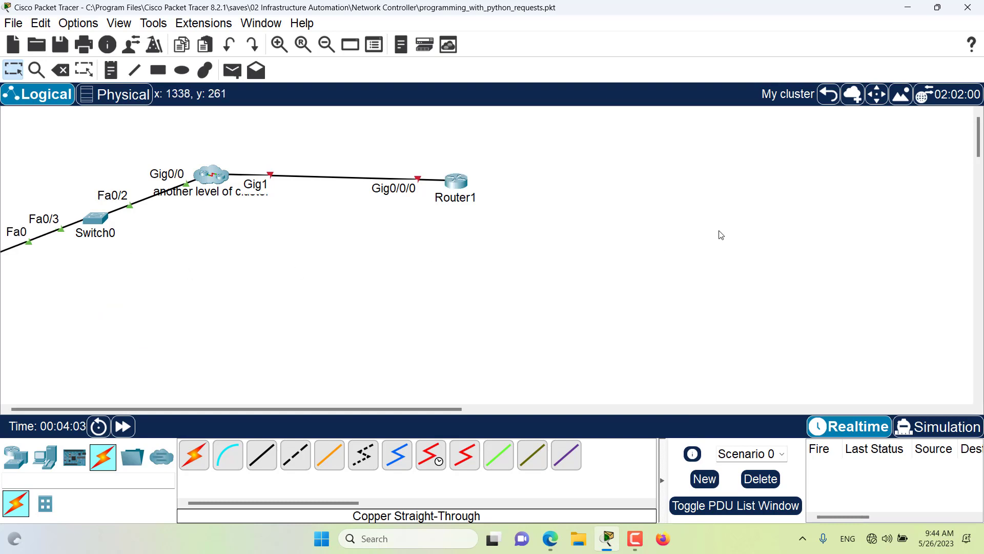
{"action": "left_click", "coordinate": [828, 93]}
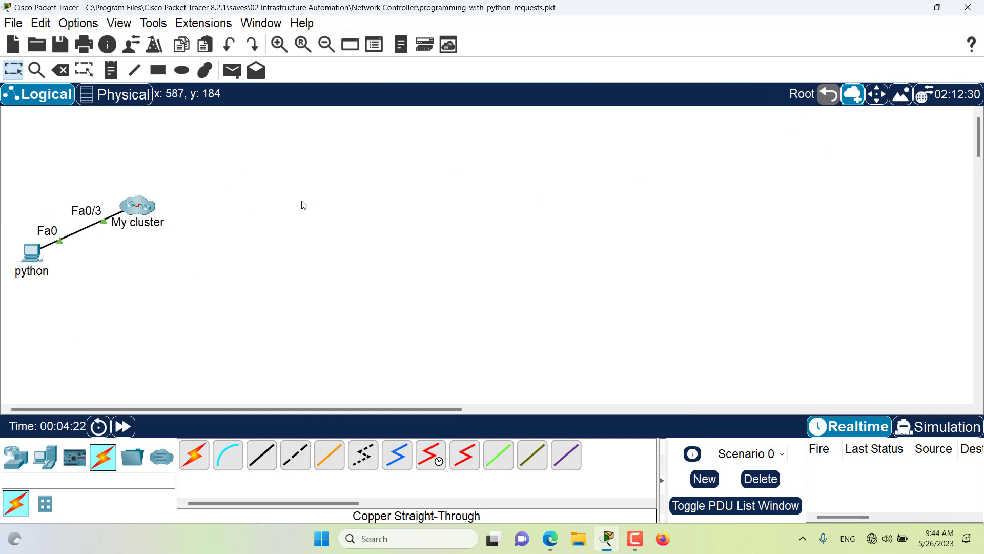
- Inside My cluster, uncluster 'another level of cluster' with the Delete tool, keeping its devices
{"action": "double_click", "coordinate": [145, 206]}
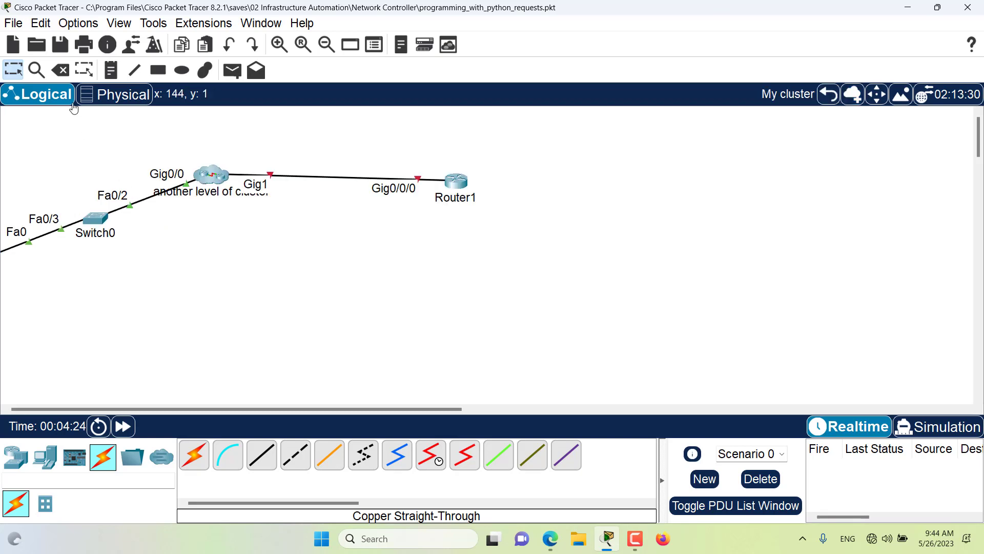
{"action": "left_click", "coordinate": [66, 74]}
{"action": "left_click", "coordinate": [215, 175]}
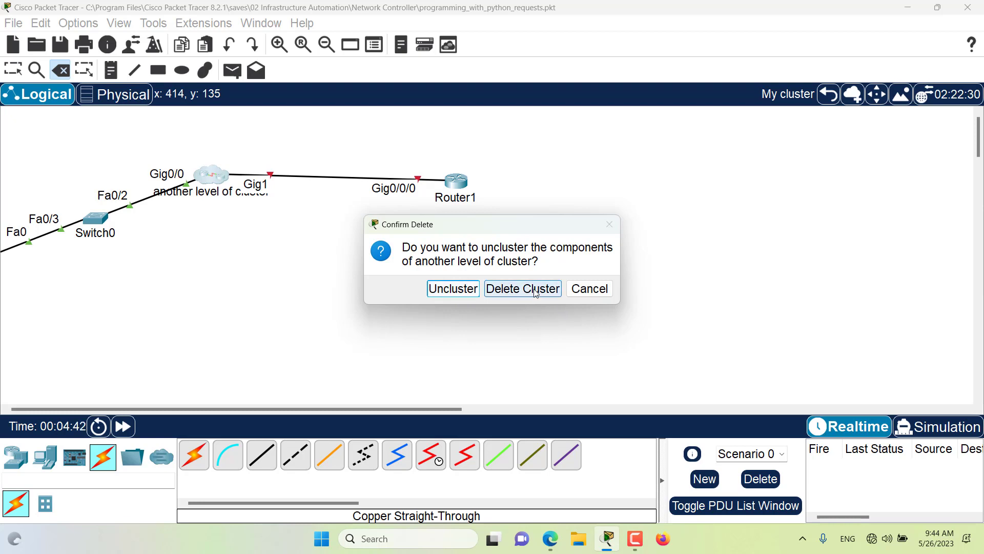
{"action": "left_click", "coordinate": [453, 290]}
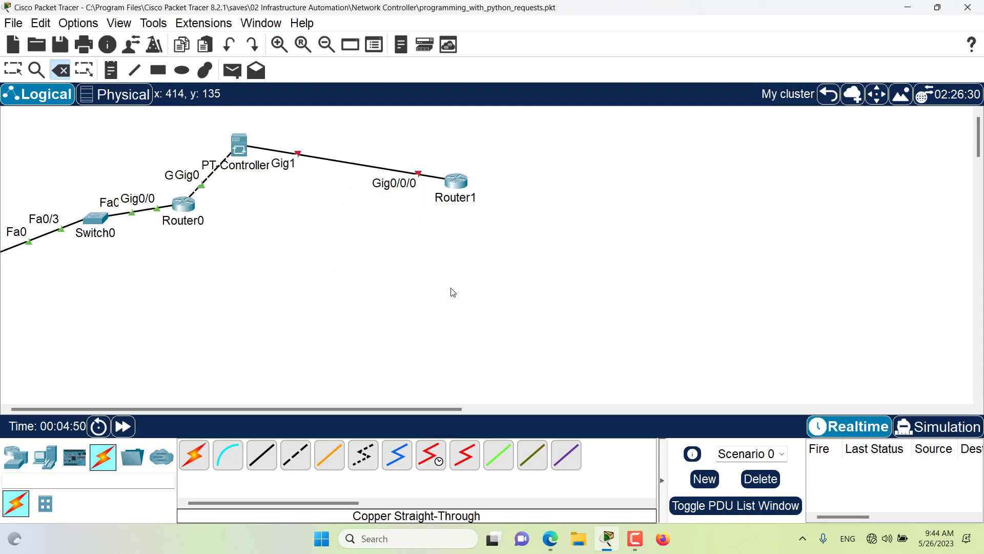